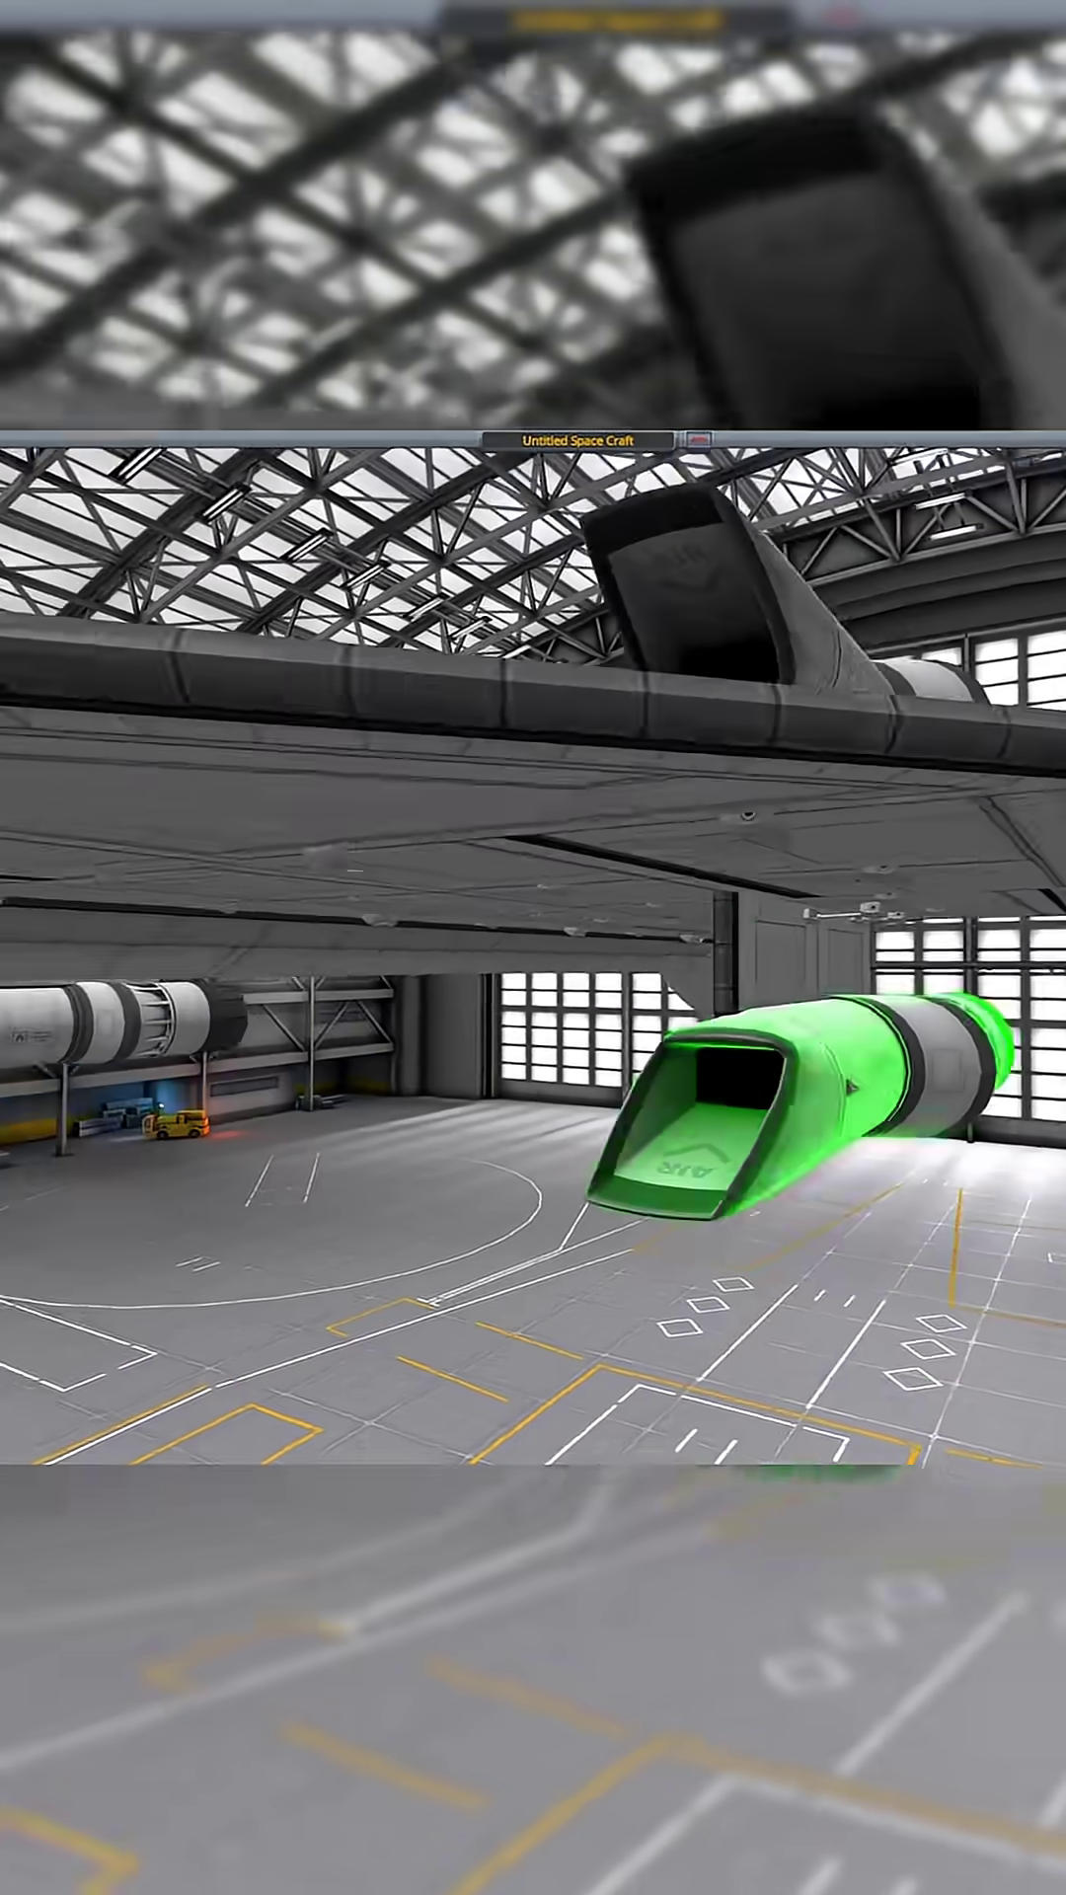
Attach a mirrored pair of intake pods to the wings, then pick up the lower pod to reposition it.
{"action": "left_click", "coordinate": [852, 1112]}
{"action": "left_click", "coordinate": [912, 1104]}
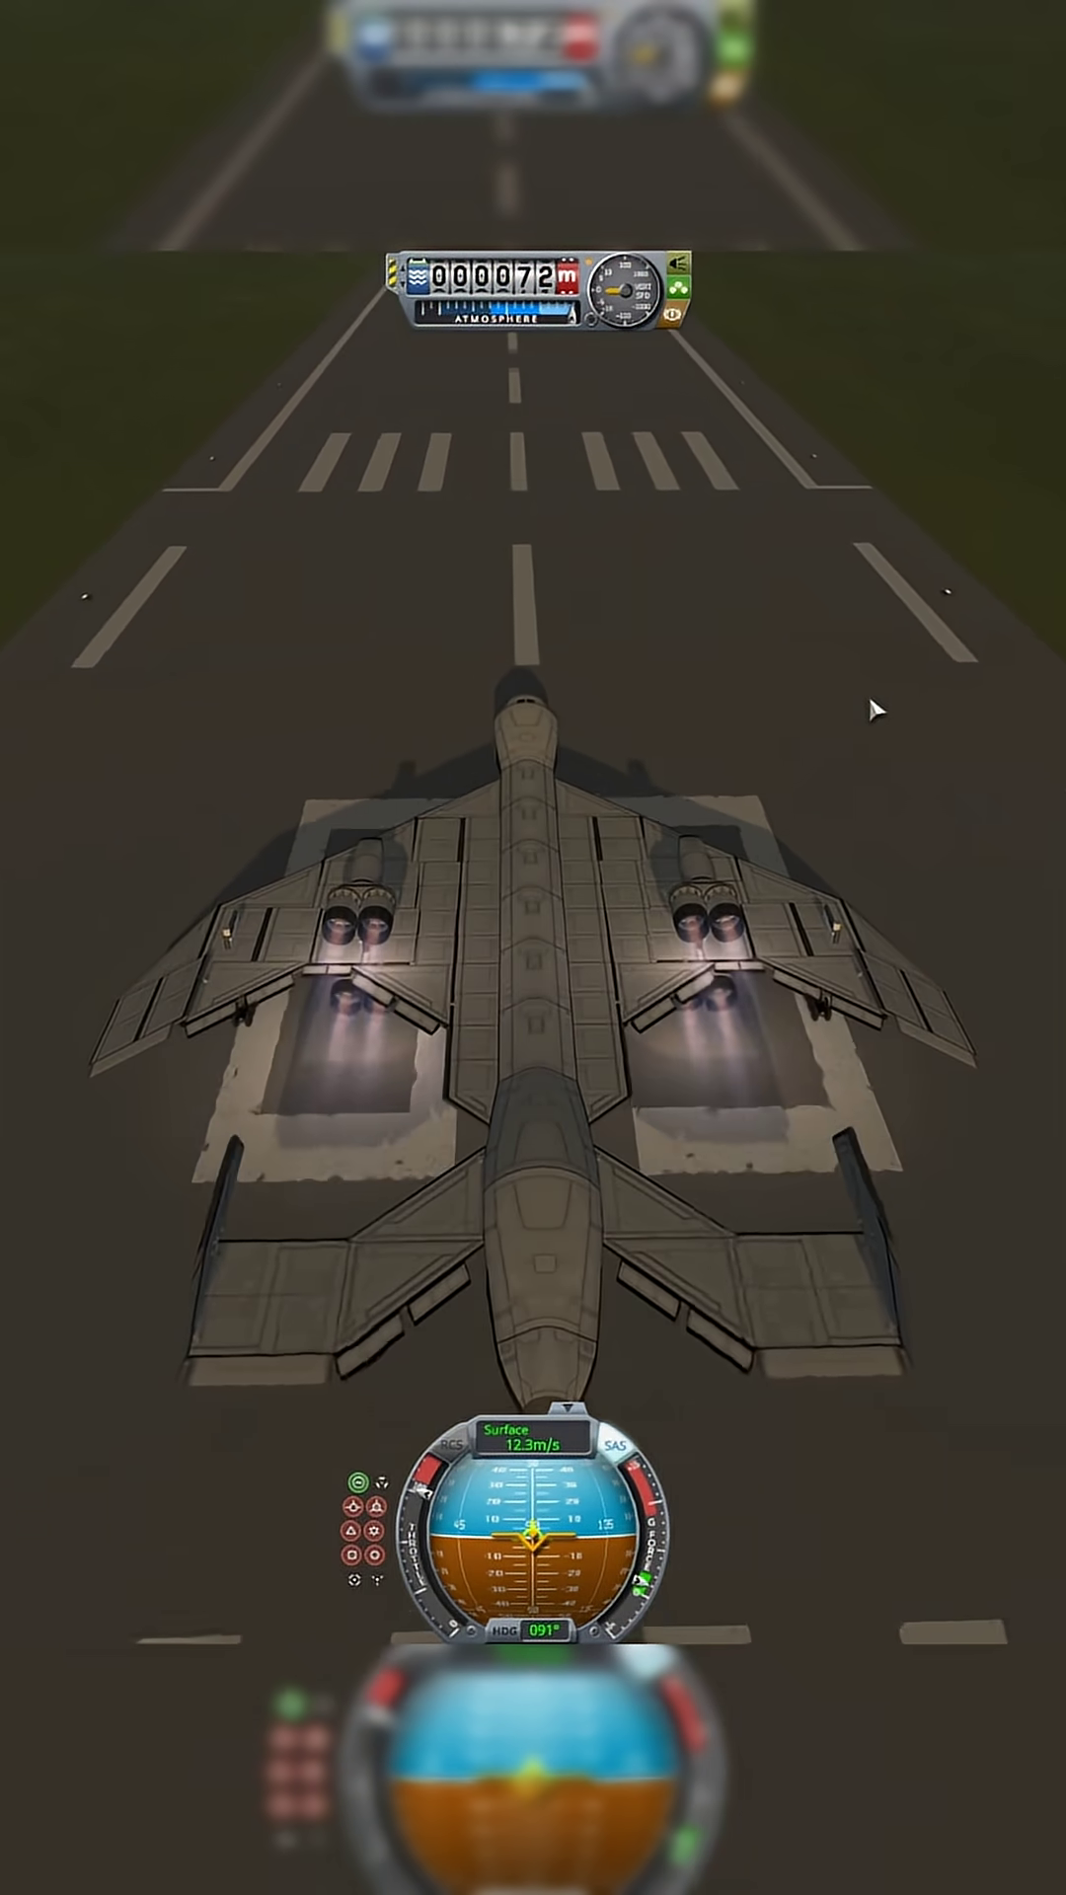
Orbit the camera to side and front-quarter views of the accelerating jet.
{"action": "left_click_drag", "start_coordinate": [869, 694], "coordinate": [269, 920]}
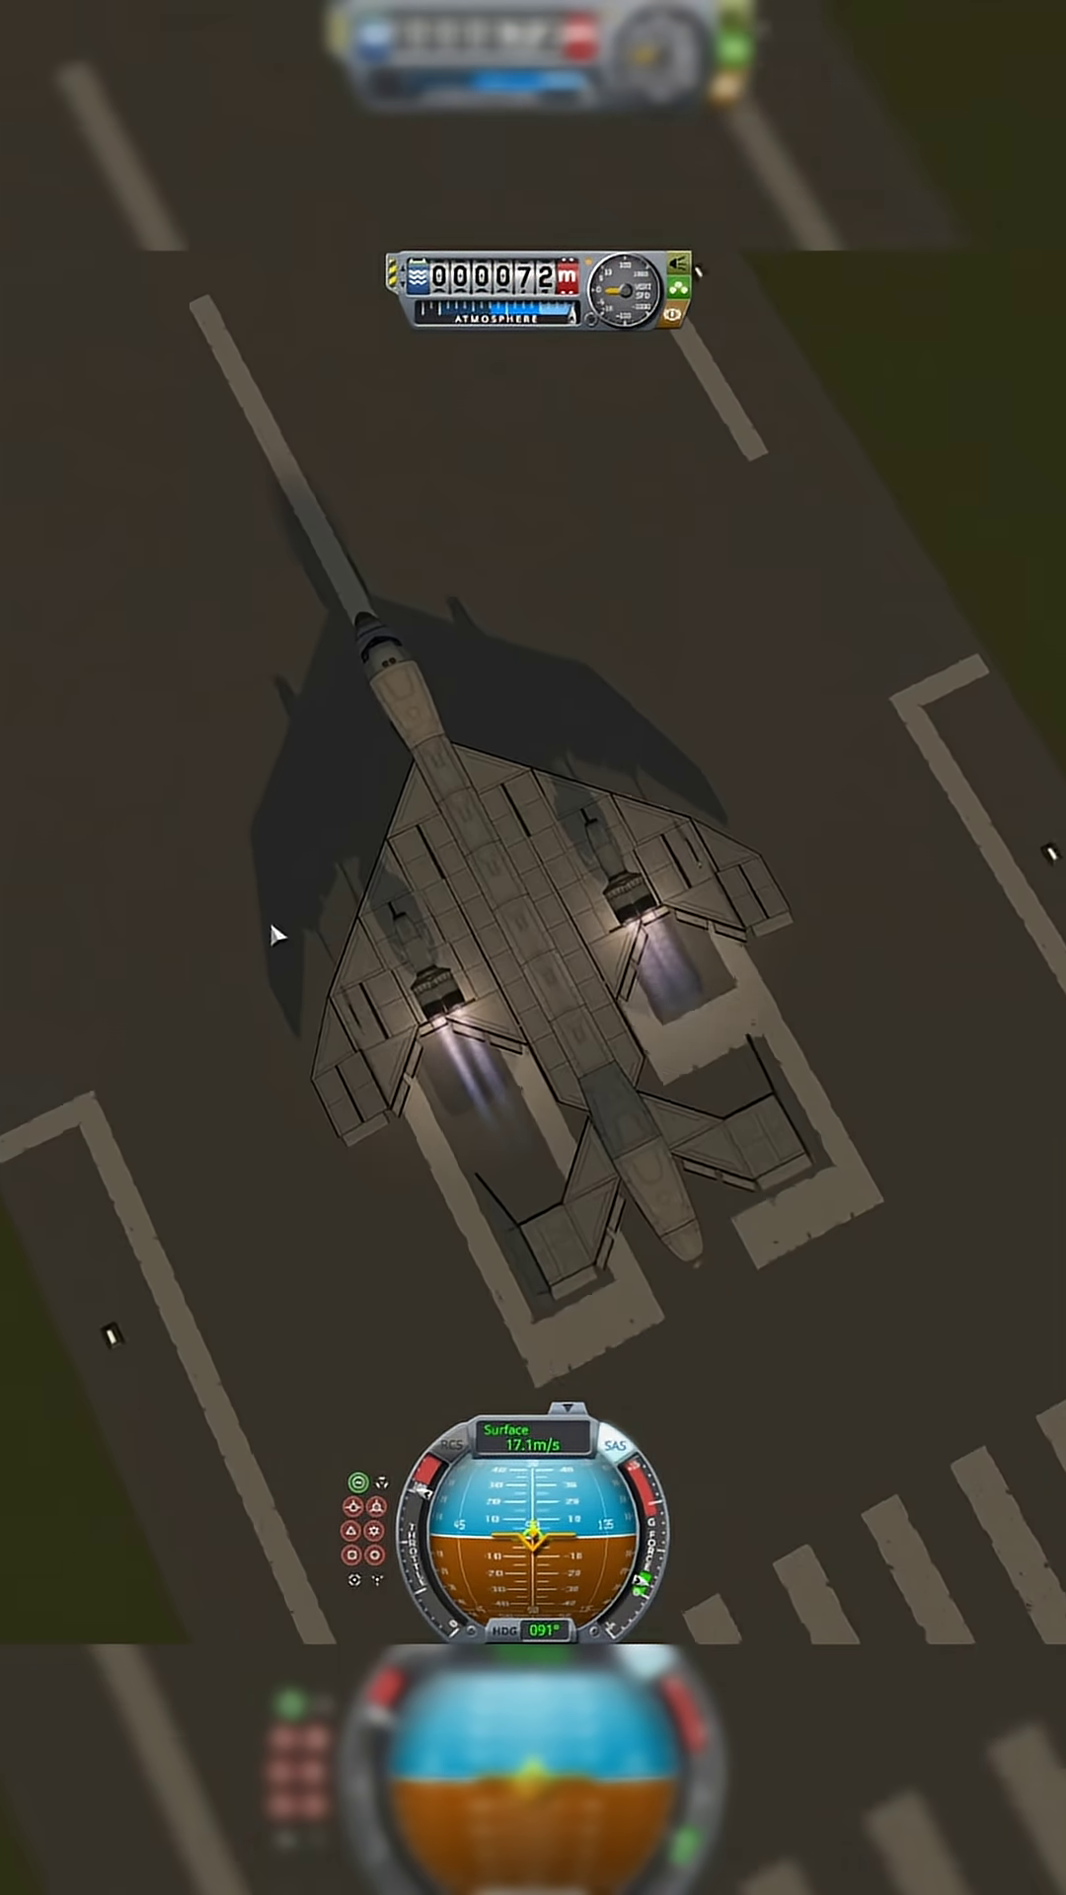
{"action": "mouse_move", "coordinate": [667, 820]}
{"action": "left_mouse_down"}
{"action": "mouse_move", "coordinate": [123, 917]}
{"action": "mouse_move", "coordinate": [344, 943]}
{"action": "left_mouse_up"}
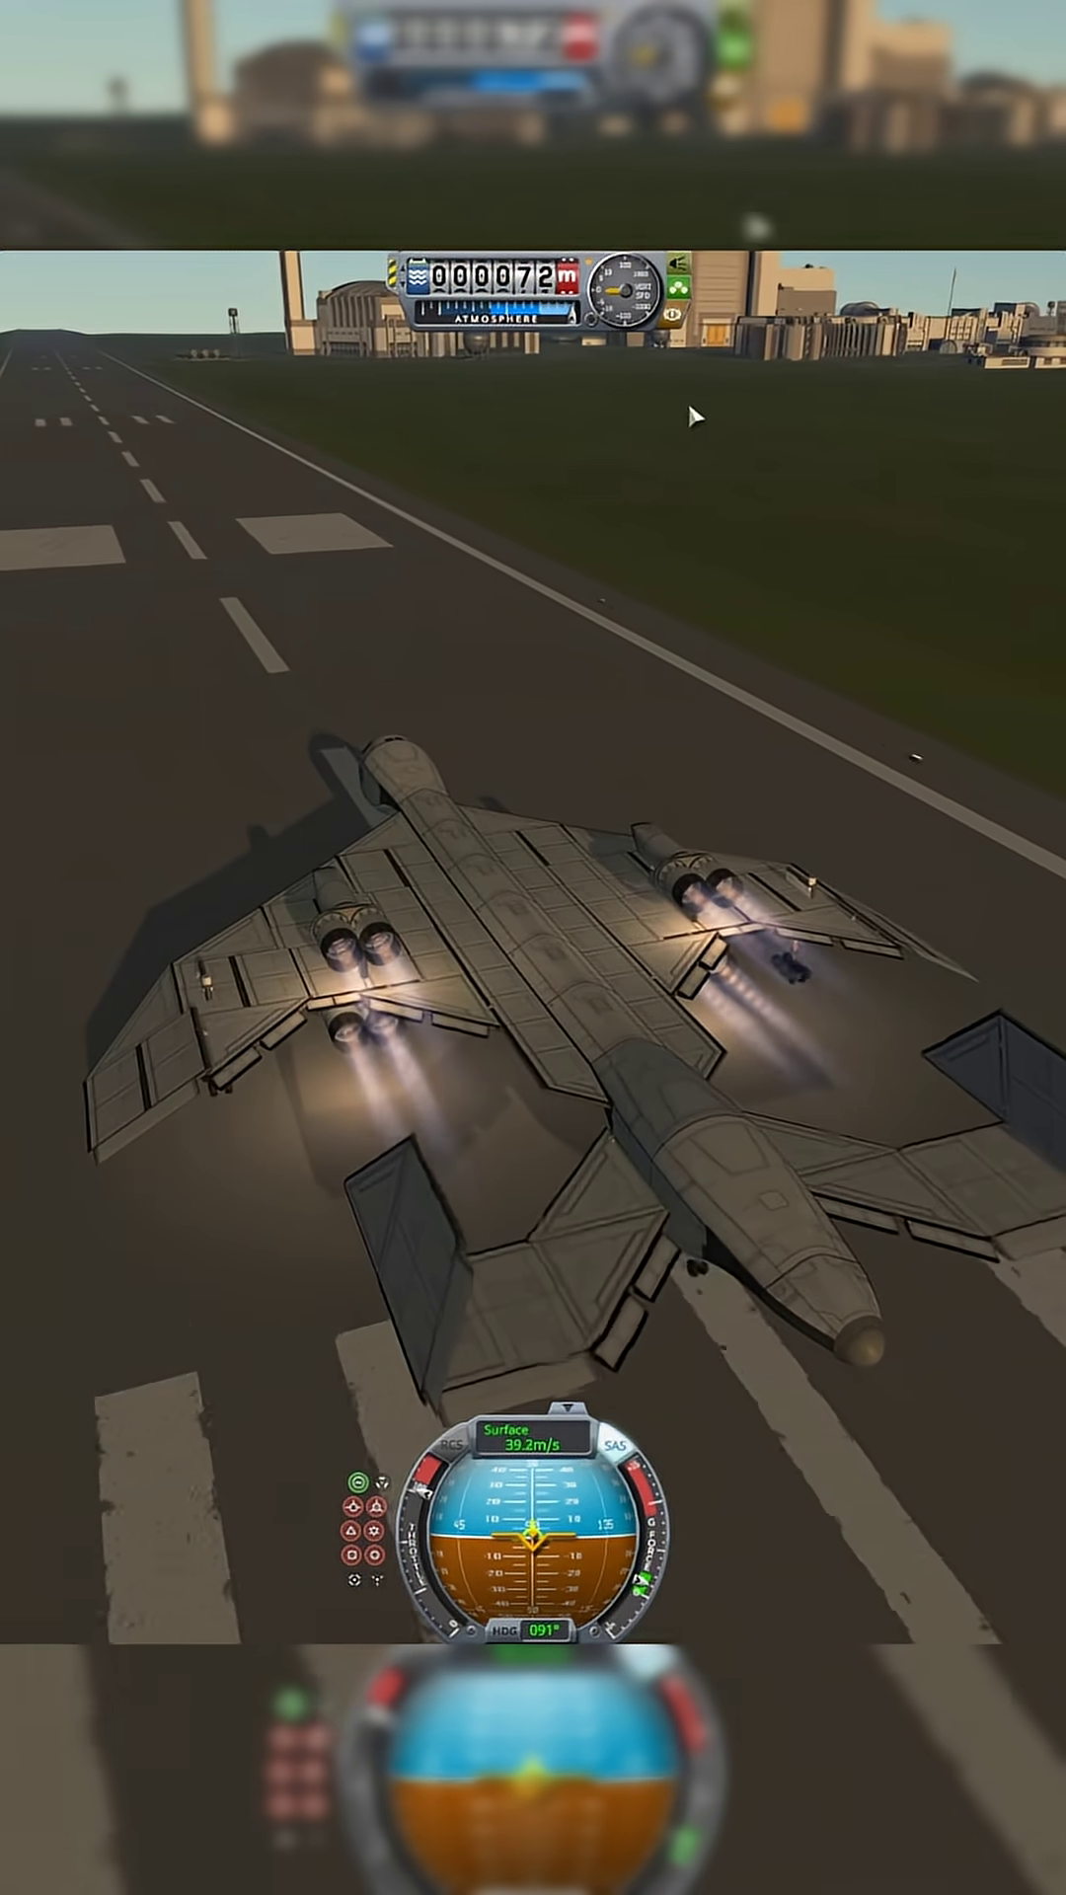
Swing the camera low behind the jet as it speeds toward the shoreline.
{"action": "mouse_move", "coordinate": [676, 314]}
{"action": "left_mouse_down"}
{"action": "mouse_move", "coordinate": [592, 475]}
{"action": "mouse_move", "coordinate": [499, 614]}
{"action": "mouse_move", "coordinate": [761, 609]}
{"action": "mouse_move", "coordinate": [830, 577]}
{"action": "mouse_move", "coordinate": [606, 669]}
{"action": "mouse_move", "coordinate": [933, 667]}
{"action": "mouse_move", "coordinate": [994, 711]}
{"action": "mouse_move", "coordinate": [1024, 716]}
{"action": "mouse_move", "coordinate": [981, 642]}
{"action": "mouse_move", "coordinate": [1032, 746]}
{"action": "left_mouse_up"}
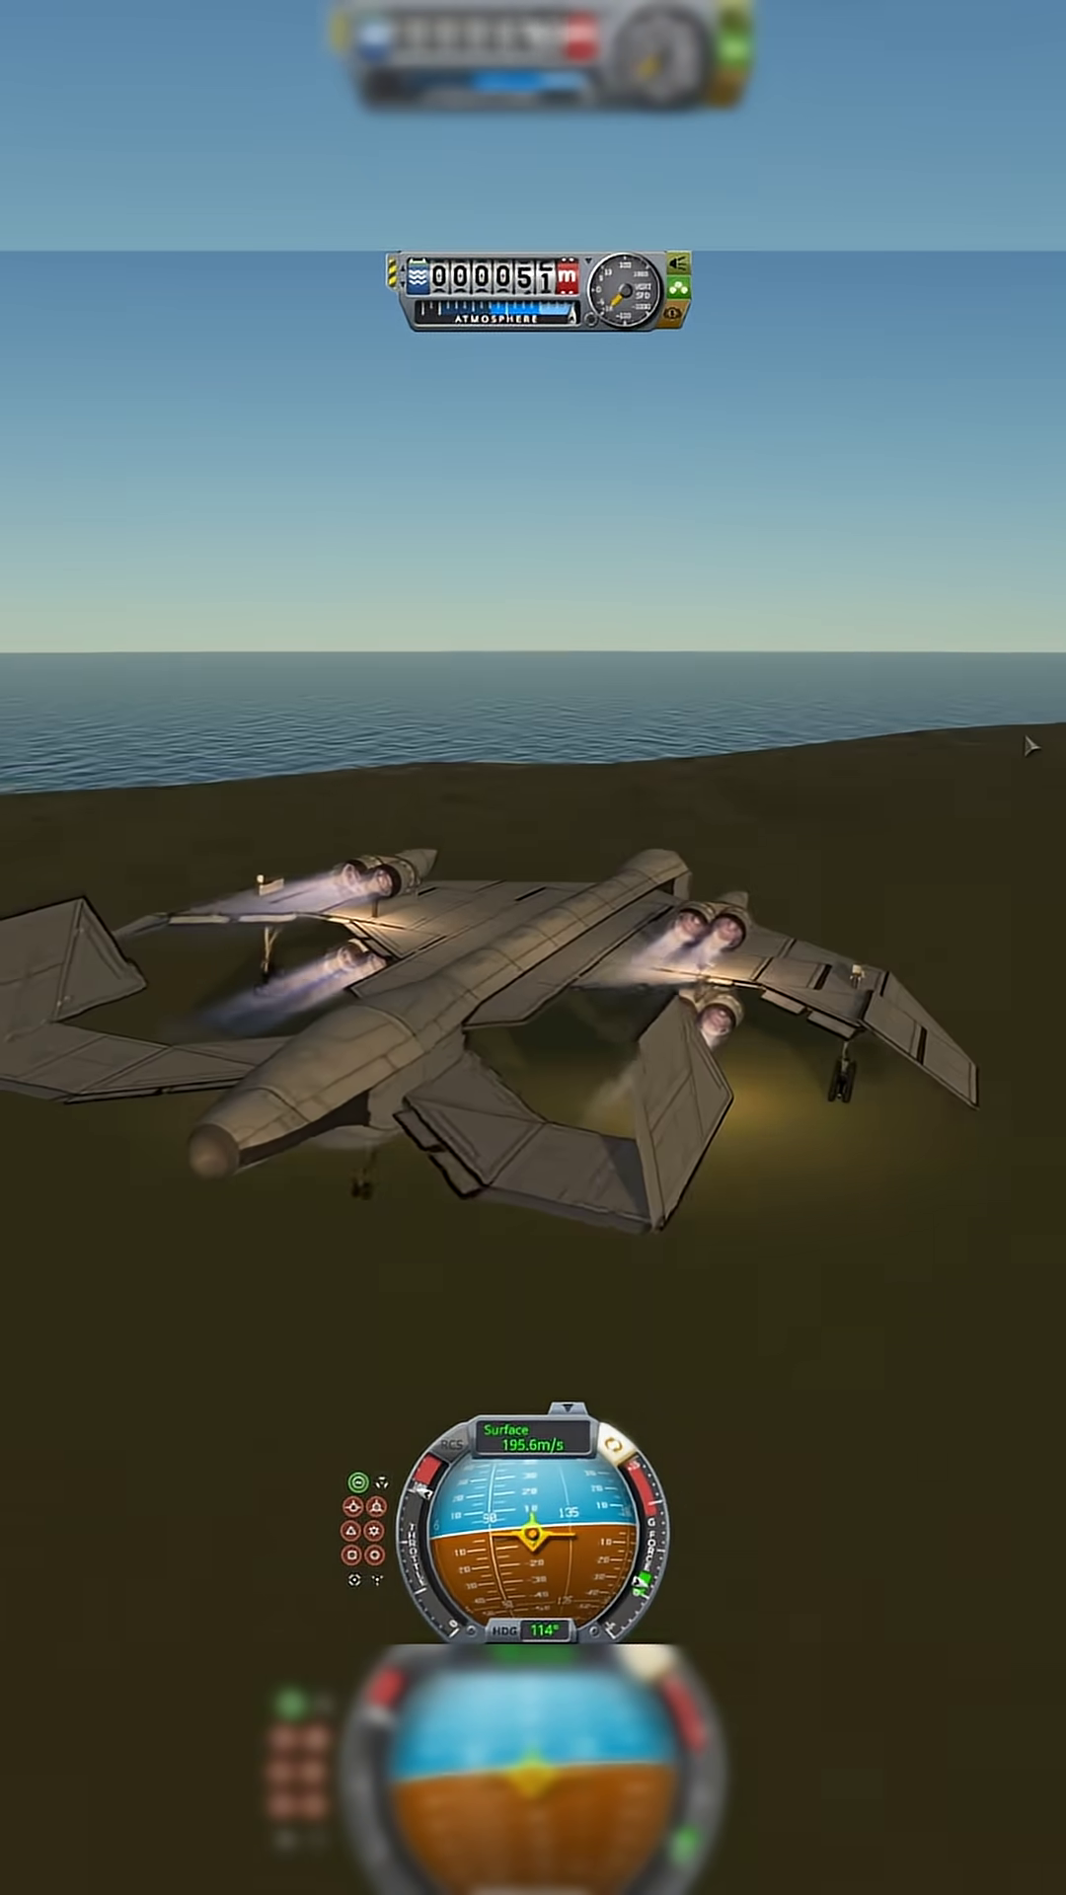